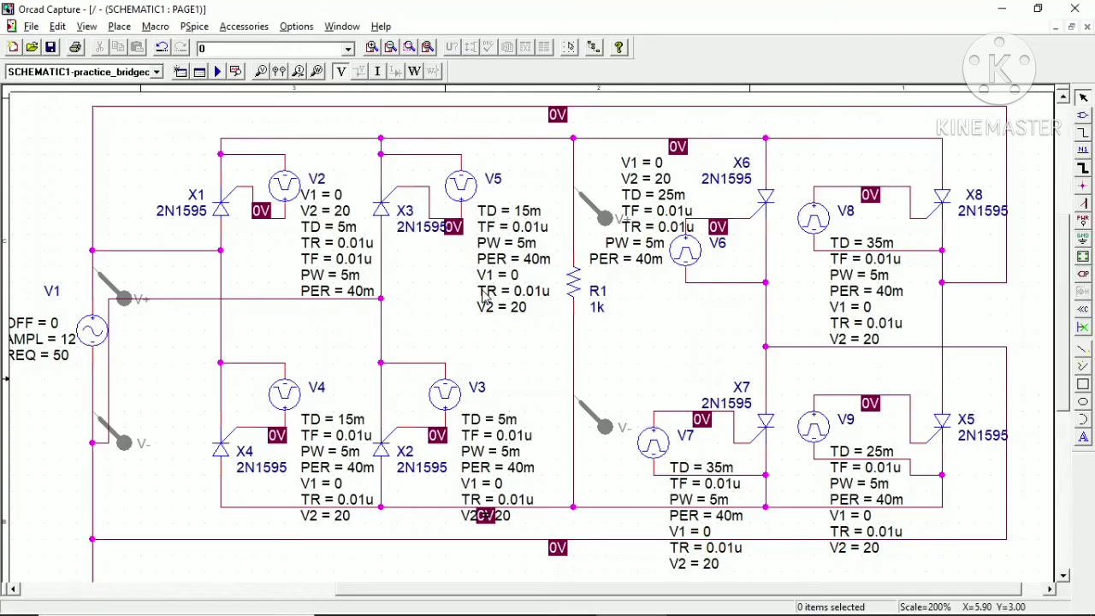
Zoom out to show the whole thyristor bridge schematic page.
left_click(390, 48)
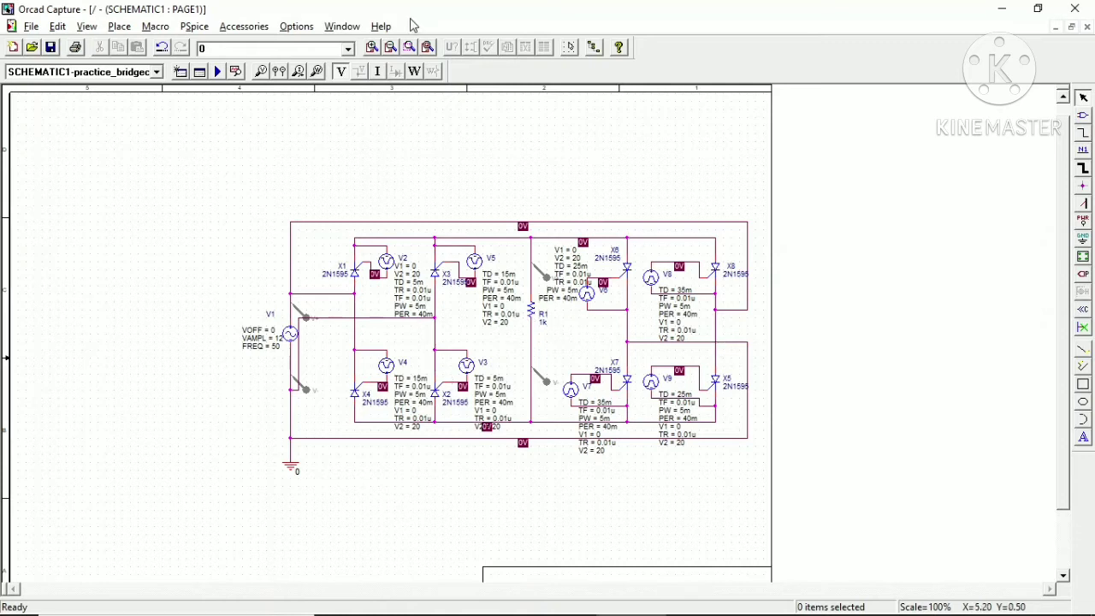
left_click(373, 49)
left_click_drag(554, 588, 468, 590)
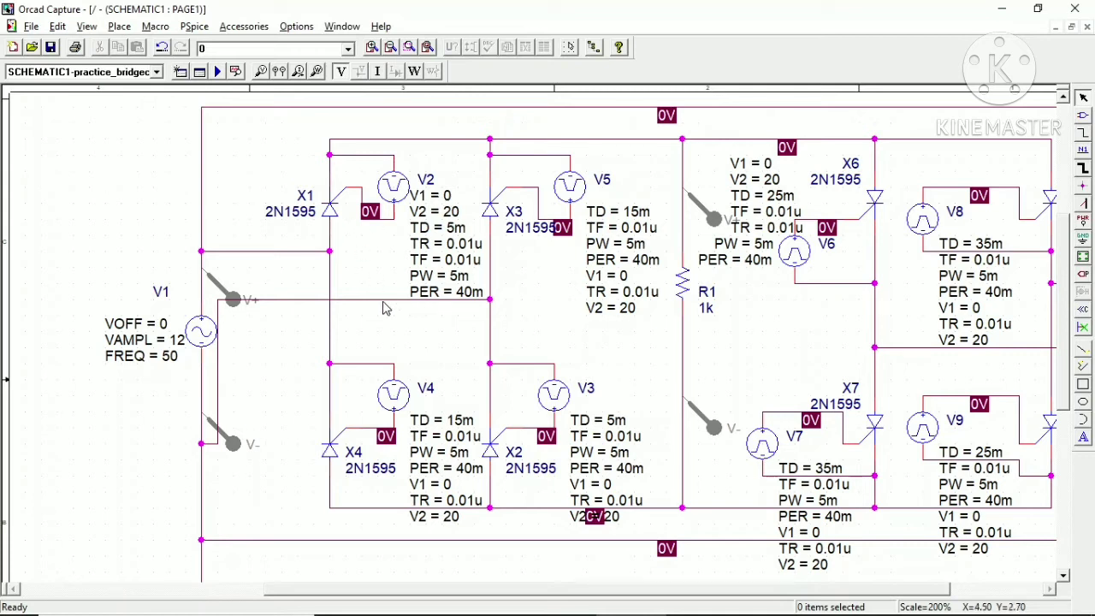
left_click_drag(743, 585, 870, 588)
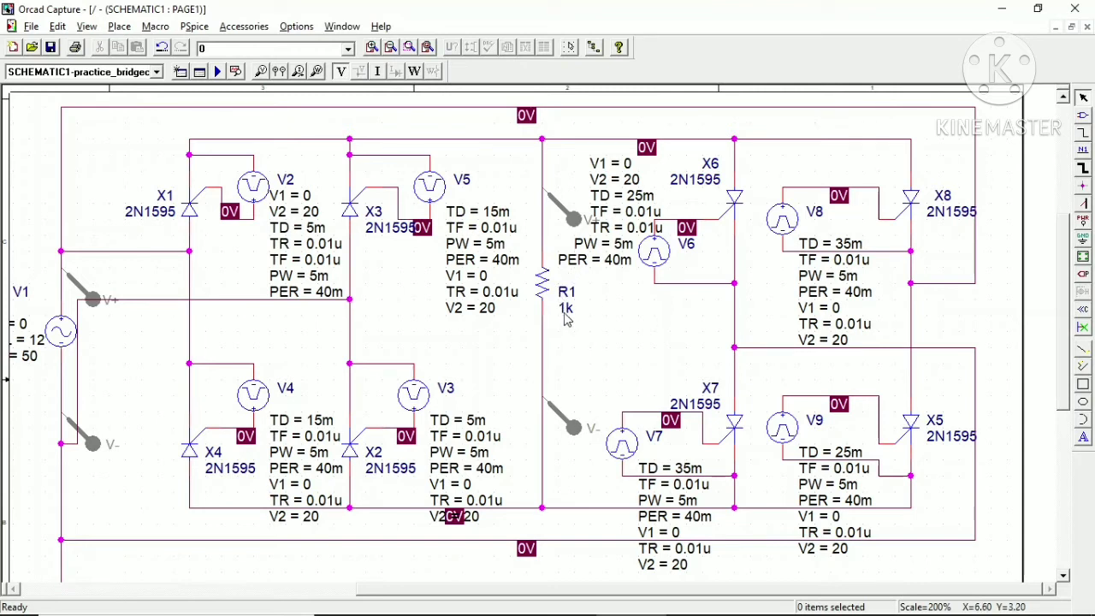
left_click_drag(1066, 272, 1039, 333)
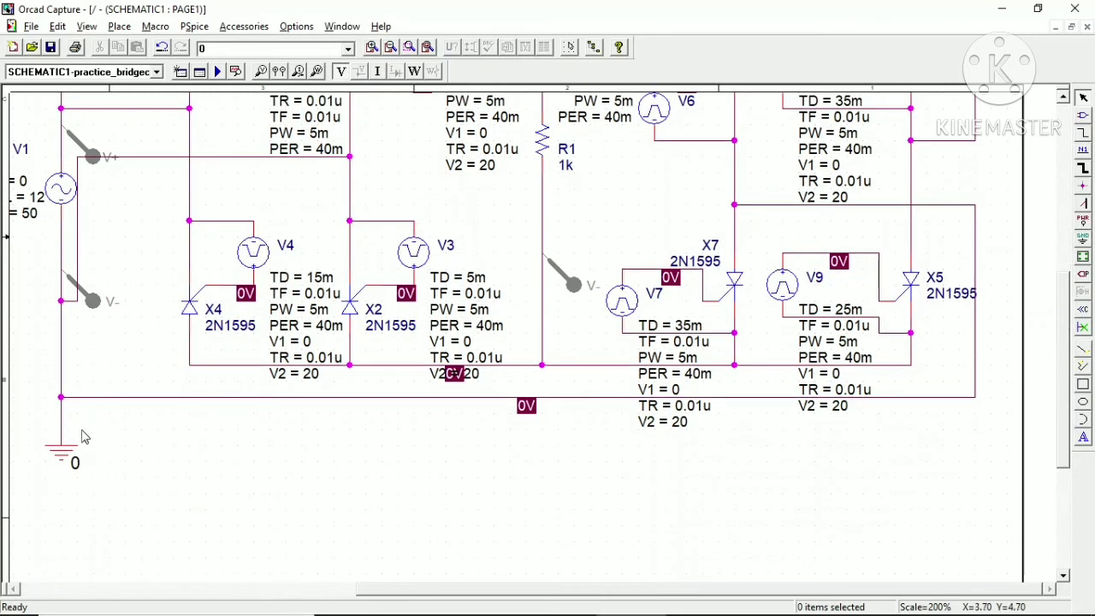
left_click_drag(1068, 363, 1066, 299)
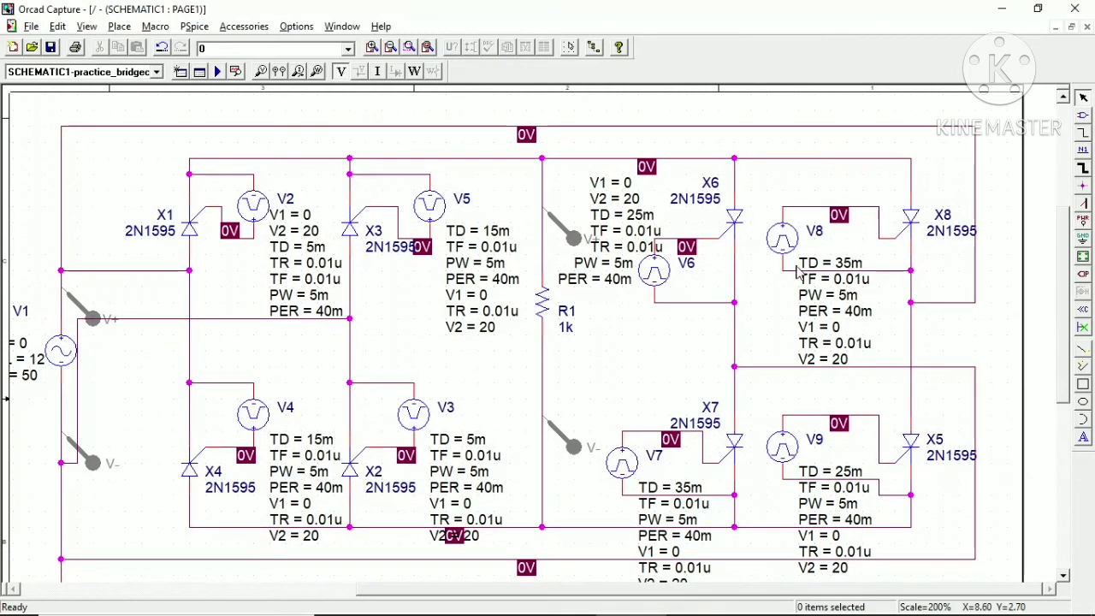
left_click(1083, 115)
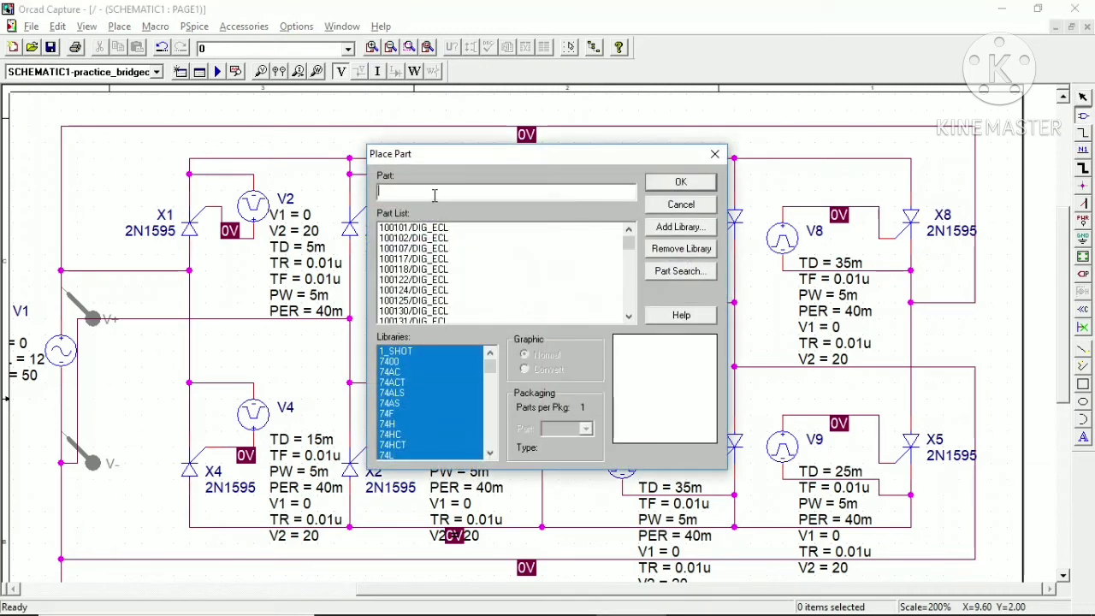
type("2n")
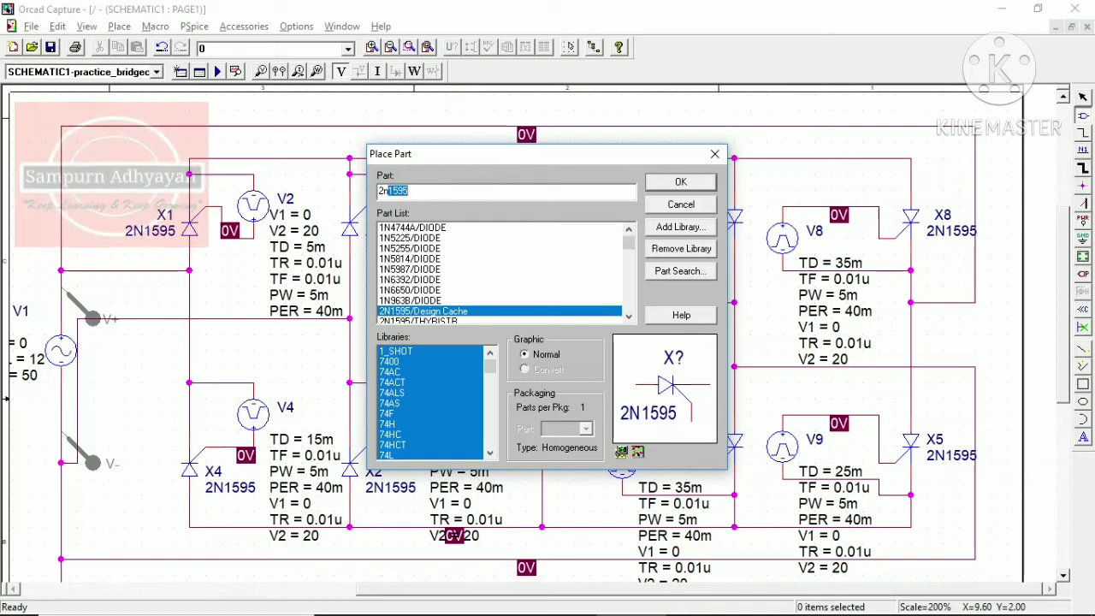
key("BackSpace")
key("BackSpace")
key("BackSpace")
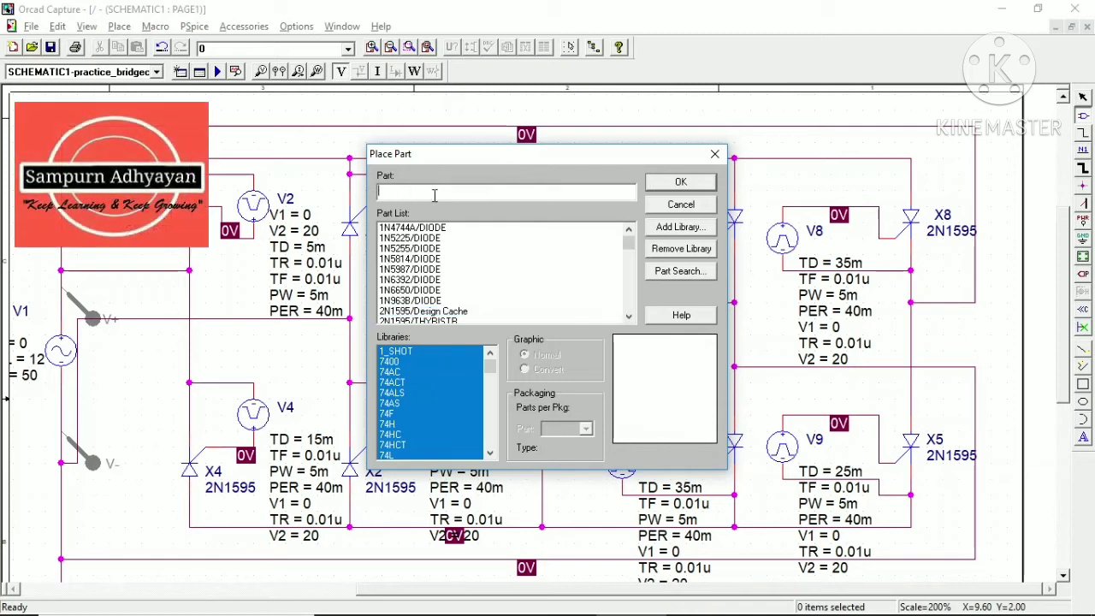
type("vsine")
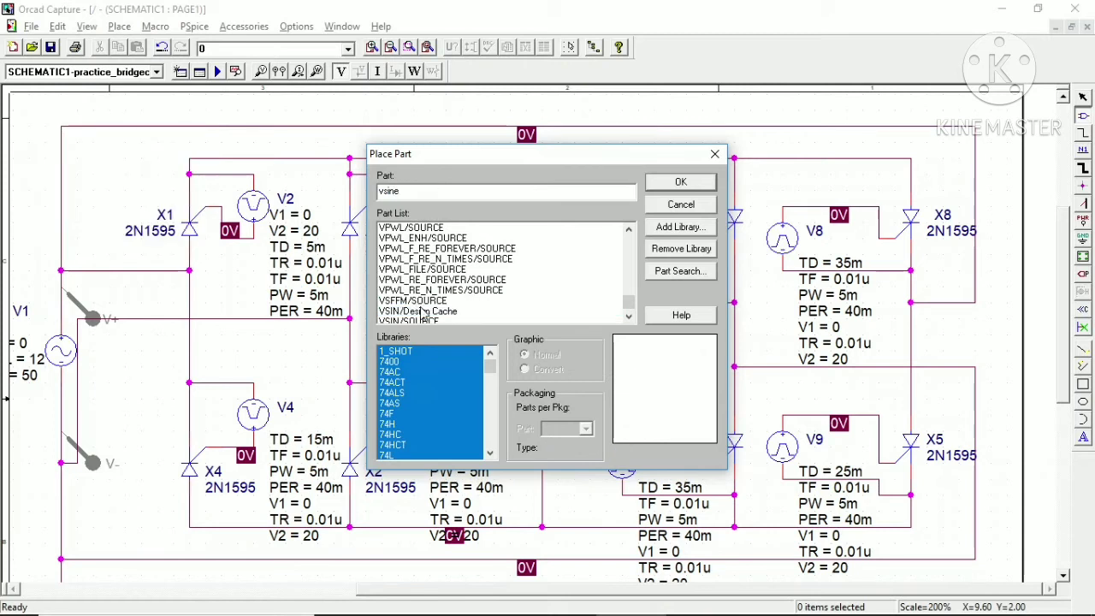
left_click(629, 316)
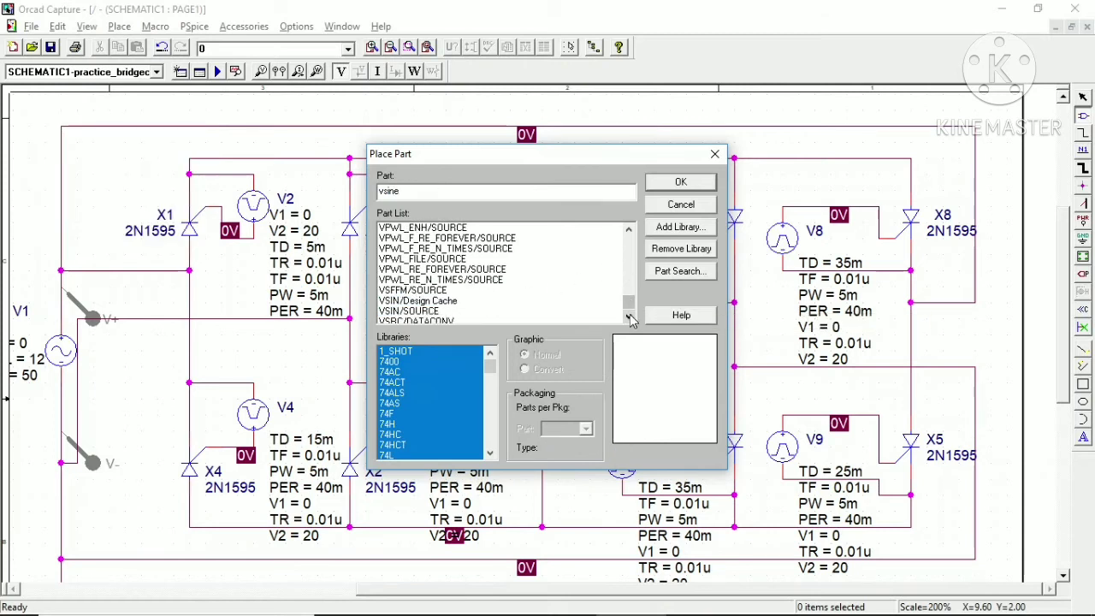
left_click(410, 311)
left_click(447, 194)
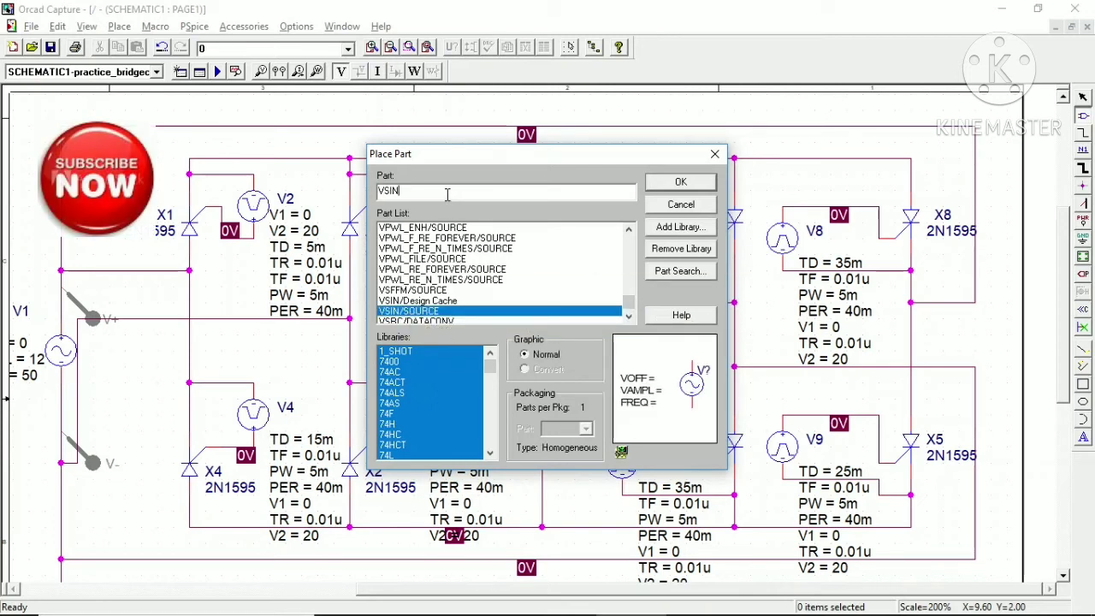
key("BackSpace")
key("BackSpace")
key("BackSpace")
type("pulse")
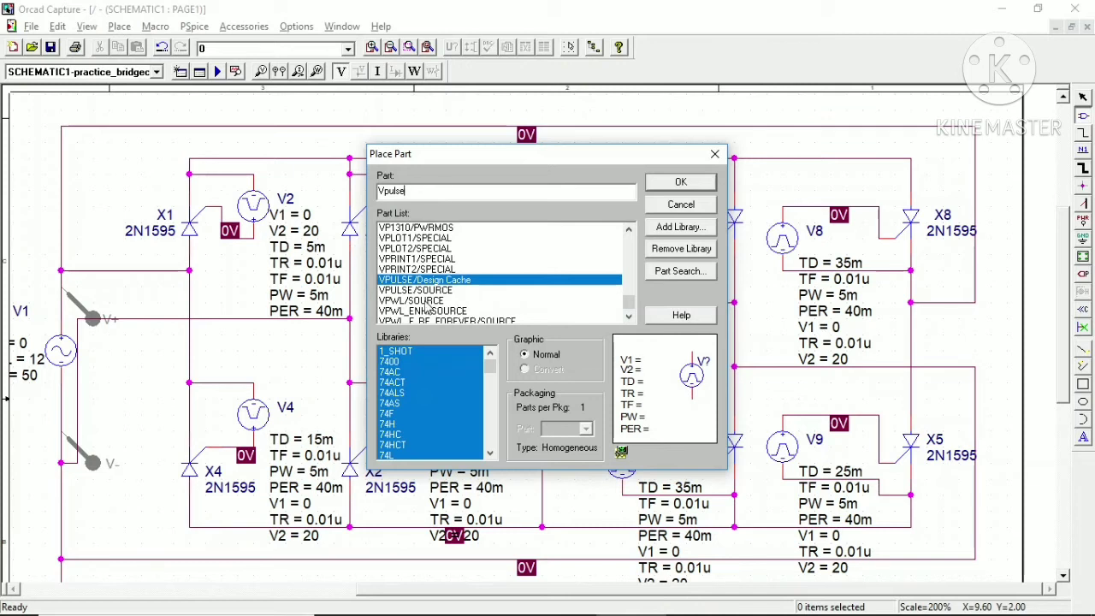
left_click(426, 292)
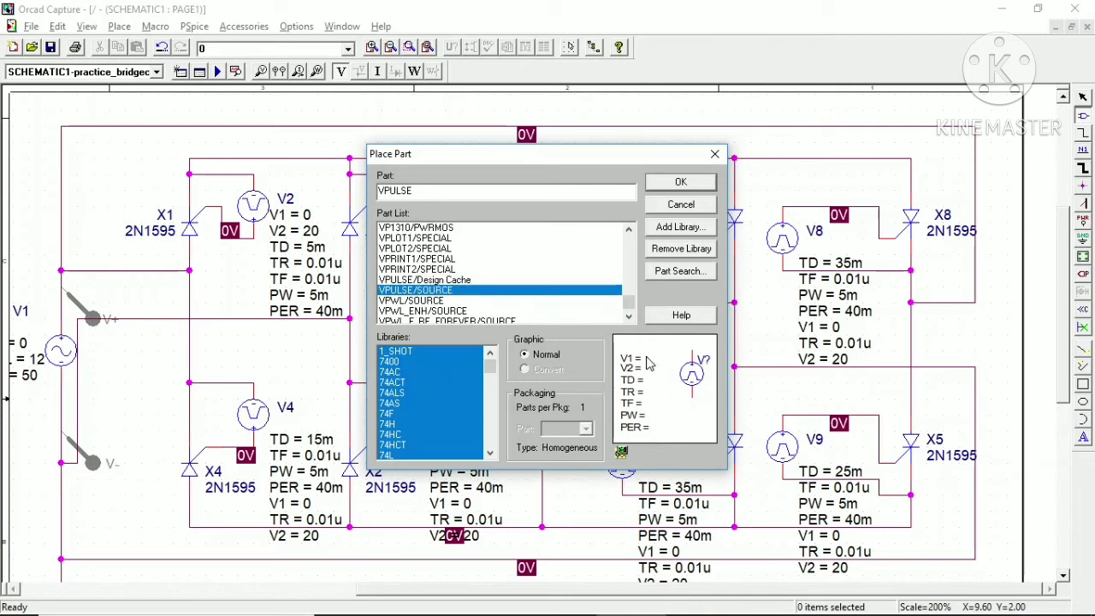
left_click(479, 191)
key("BackSpace")
key("BackSpace")
key("BackSpace")
key("BackSpace")
key("BackSpace")
key("BackSpace")
type("R")
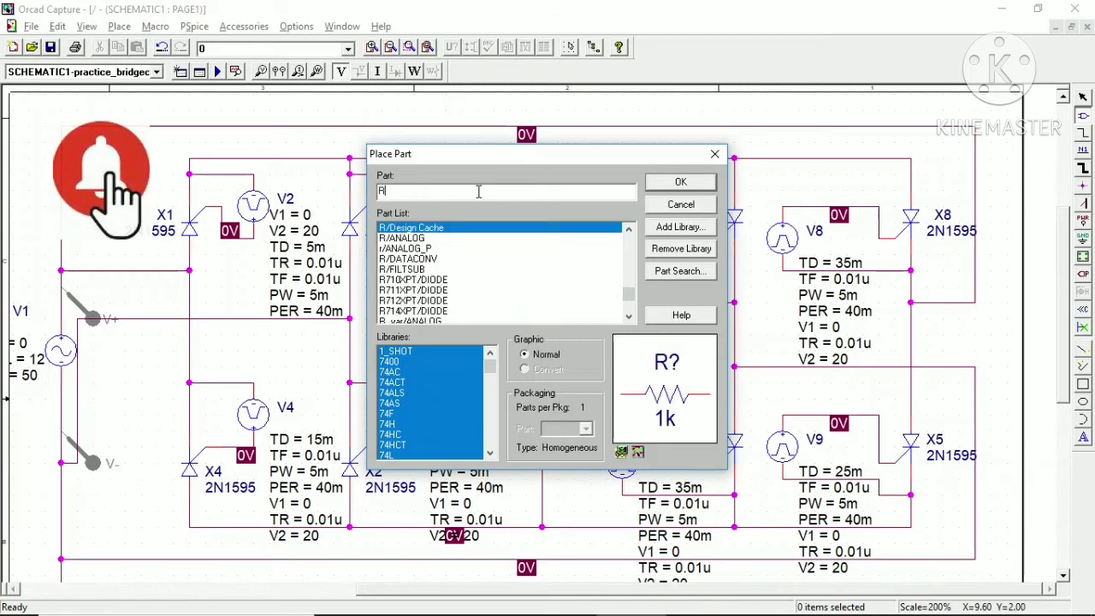
left_click(404, 240)
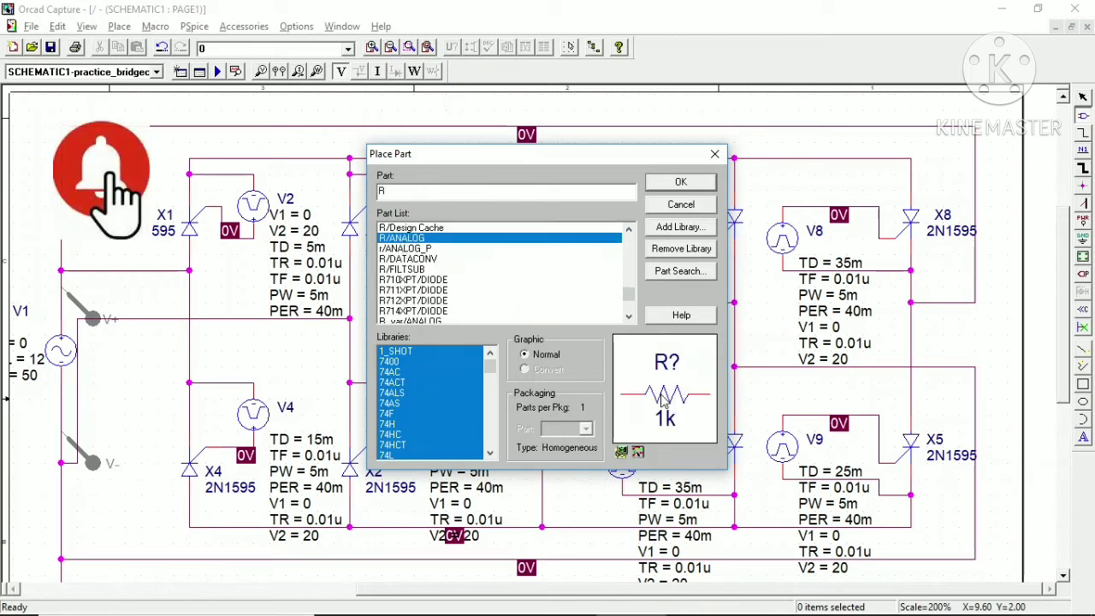
left_click(715, 154)
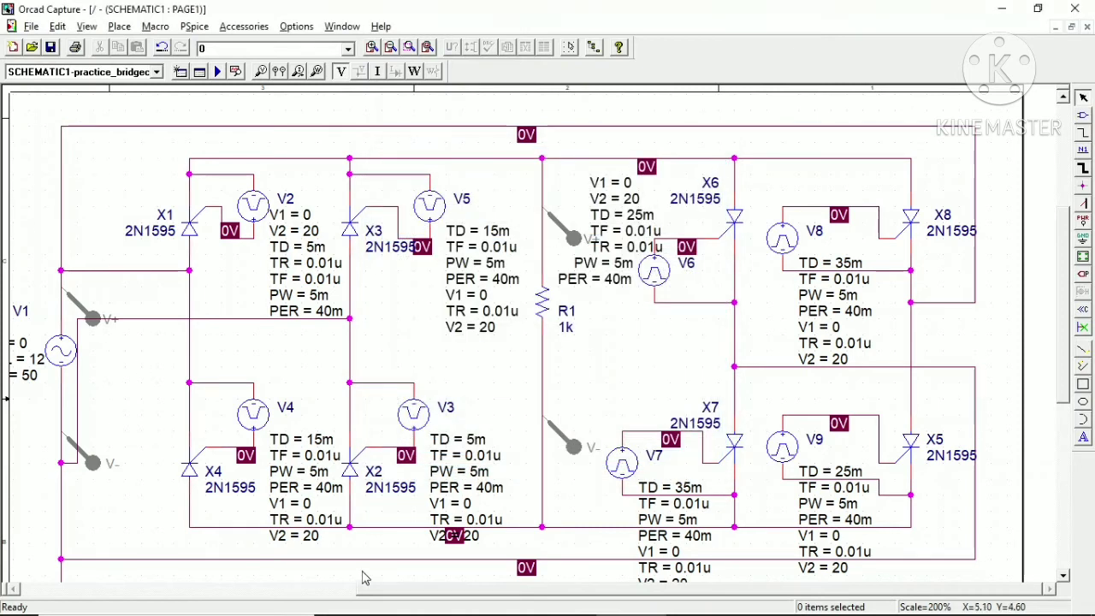
Drag an item near the bottom of the bridge schematic slightly to the left.
left_click_drag(417, 593, 395, 596)
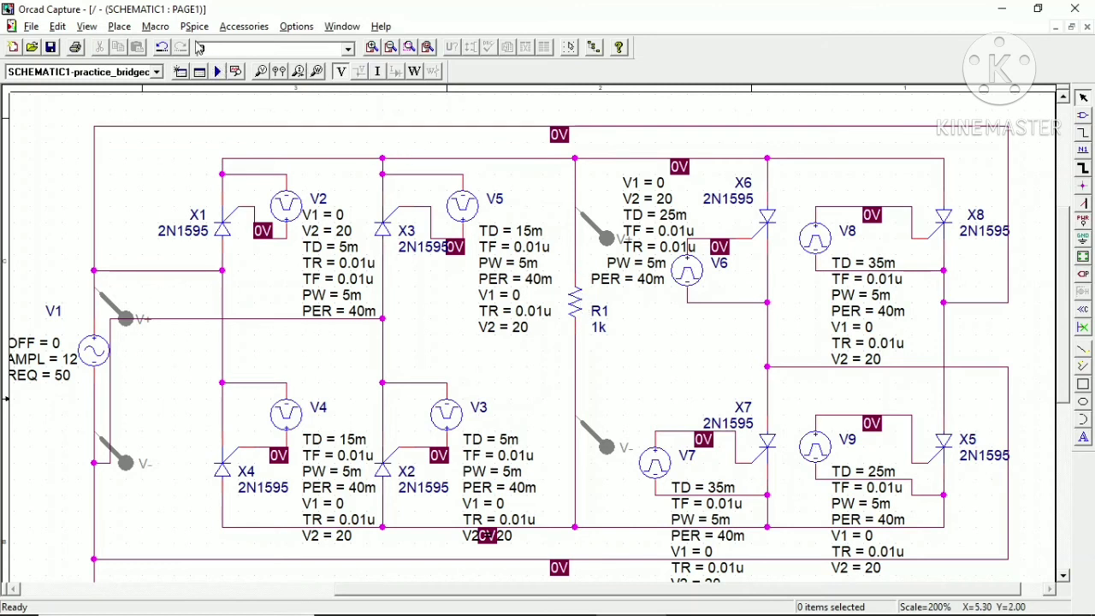
Set the simulation profile to a Time Domain (Transient) run of 200ms with 0.0001 max step.
left_click(199, 26)
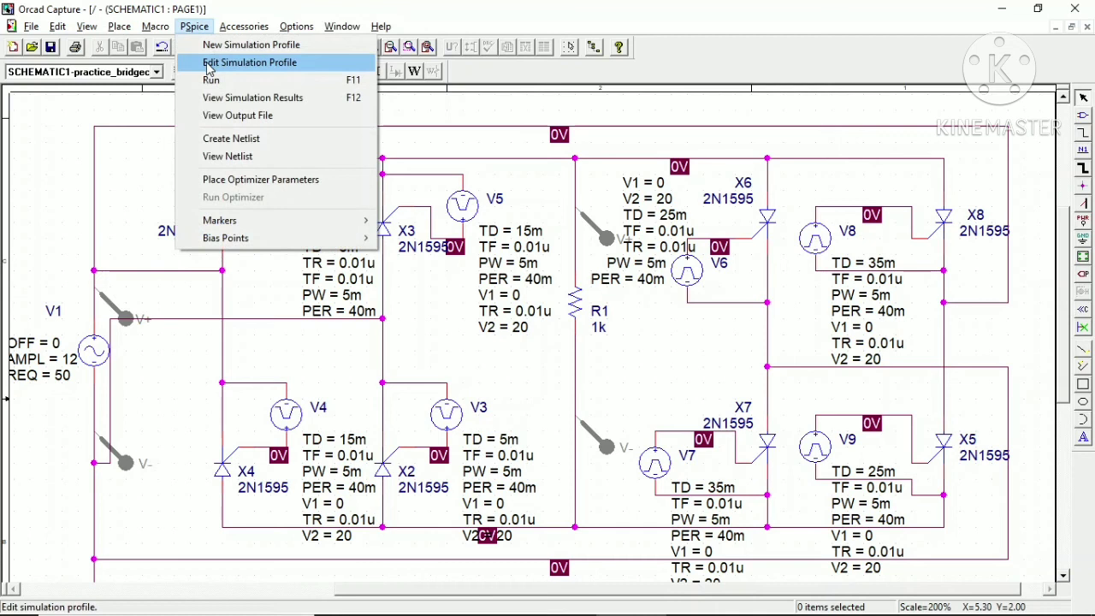
left_click(214, 69)
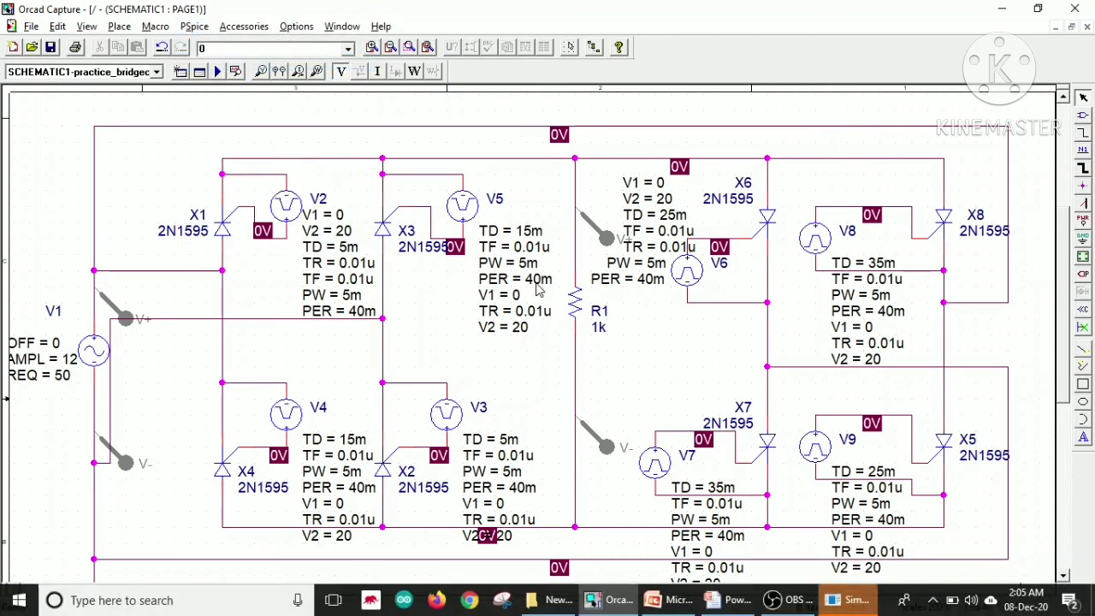
key("alt+Tab")
key("alt+Tab")
key("alt+Tab")
key("alt+Tab")
key("alt+Tab")
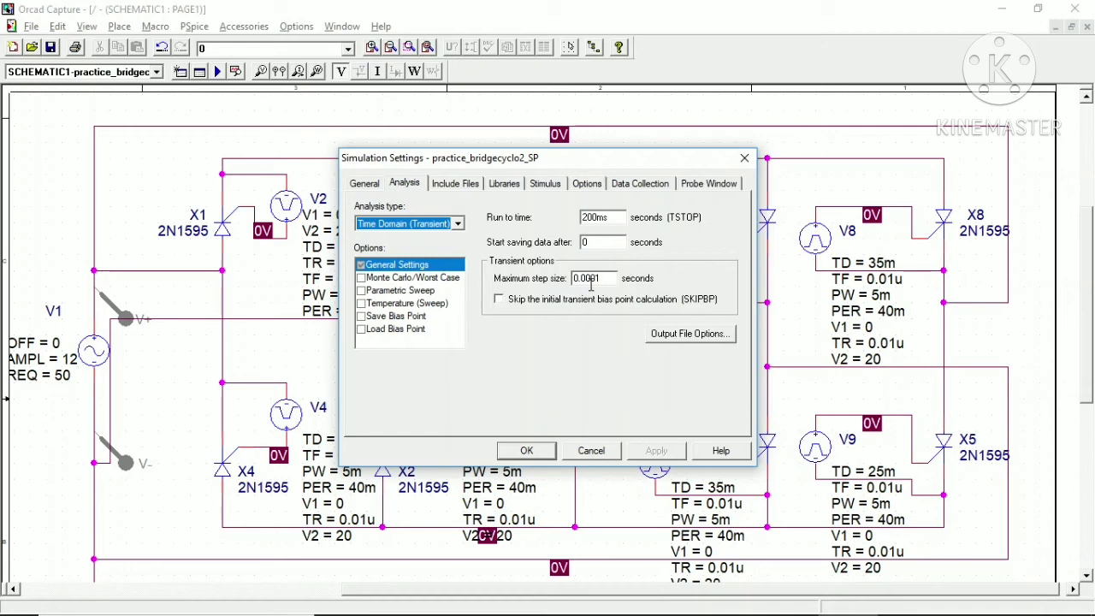
left_click(536, 457)
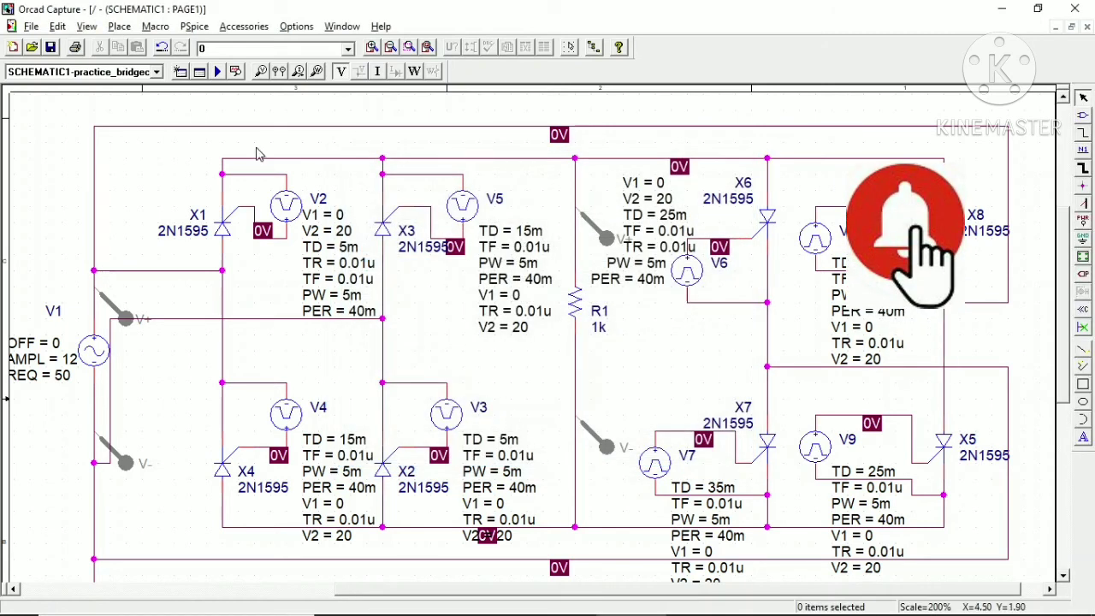
Run the PSpice simulation and bring up the PSpice A/D waveform window.
left_click(219, 75)
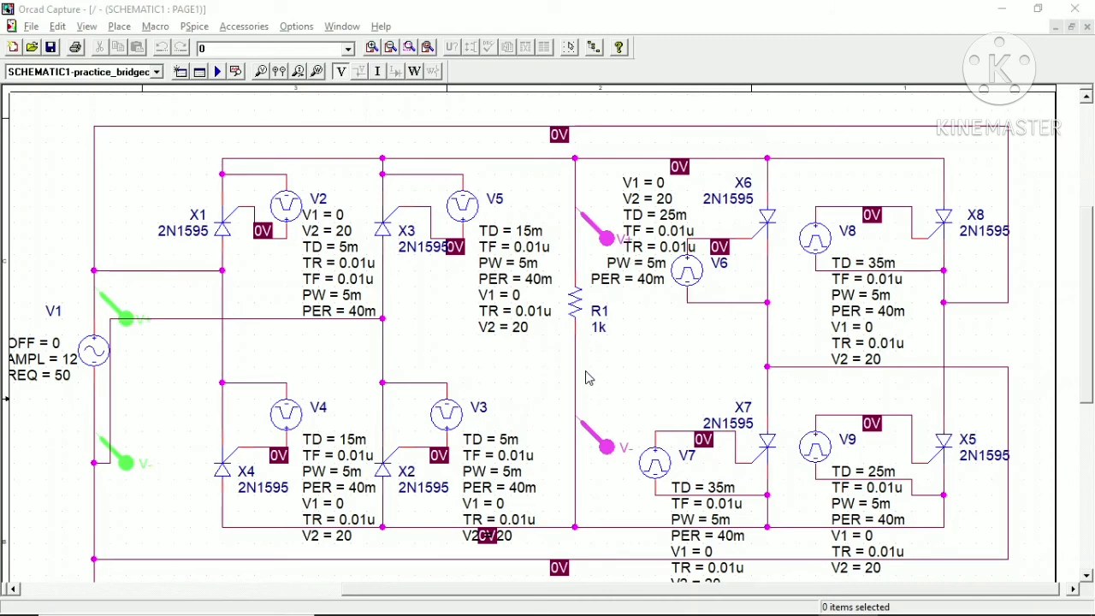
key("alt+Tab")
key("Tab")
key("Tab")
key("Tab")
key("Tab")
key("Tab")
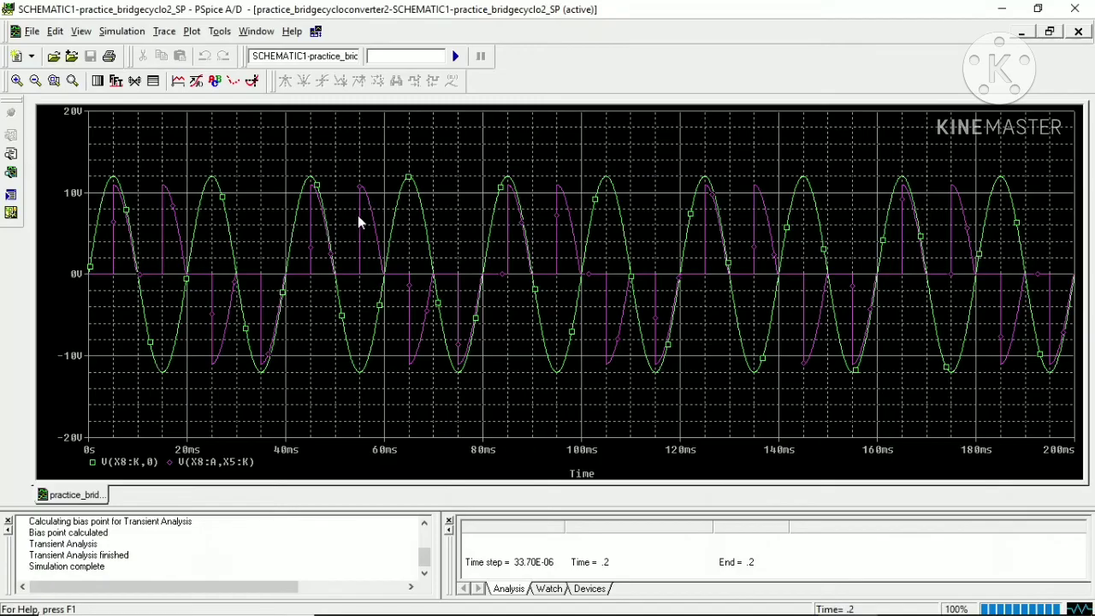
Give the green V(X8:K,0) sine trace a thicker line width.
right_click(128, 212)
left_click(159, 233)
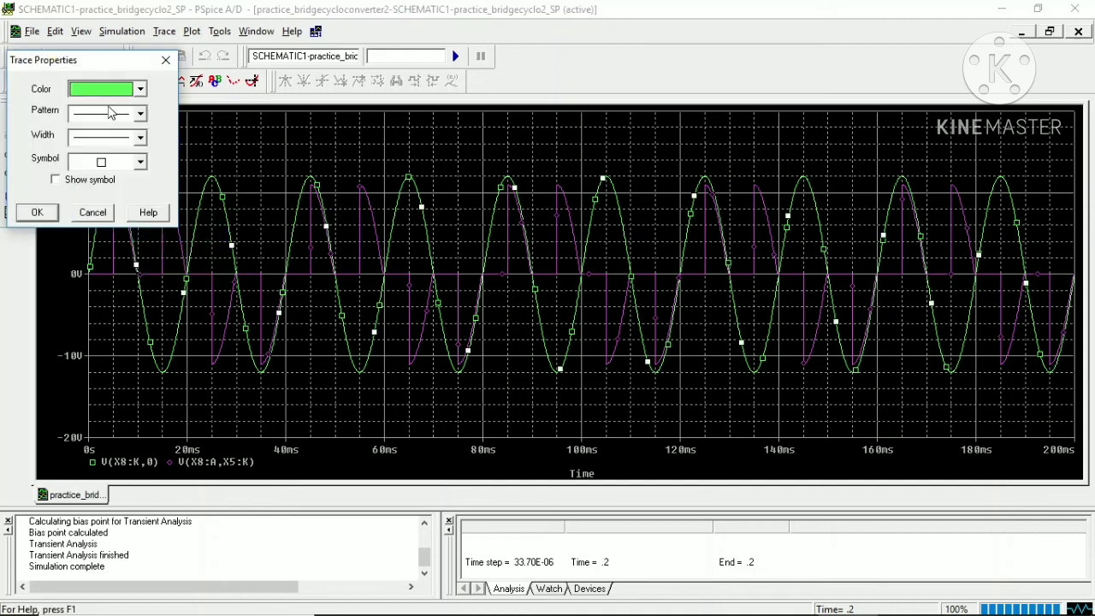
left_click(140, 138)
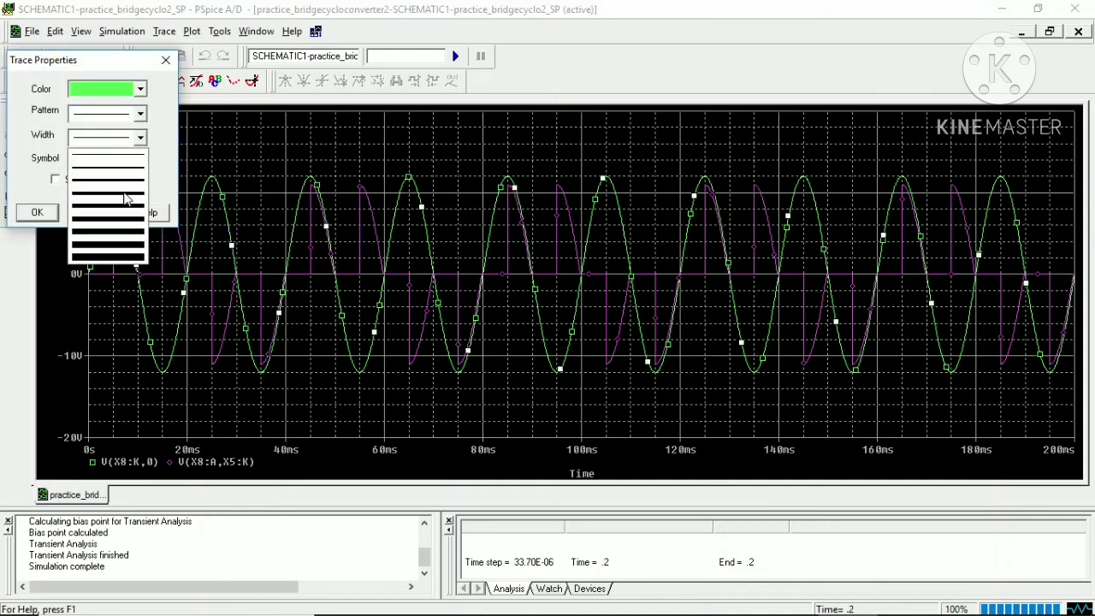
left_click(124, 198)
left_click(37, 213)
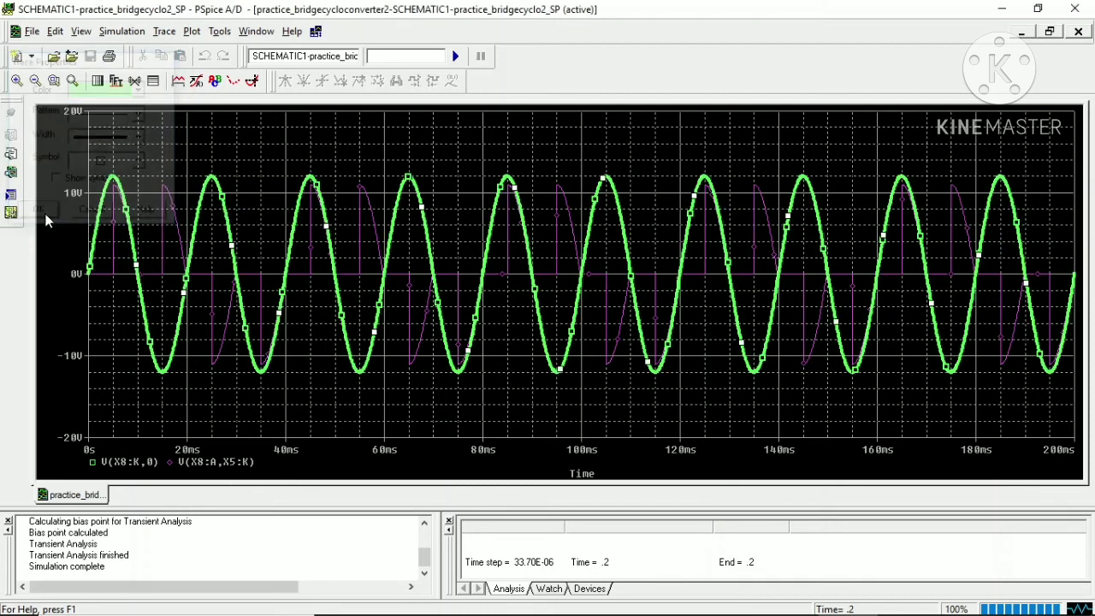
right_click(126, 217)
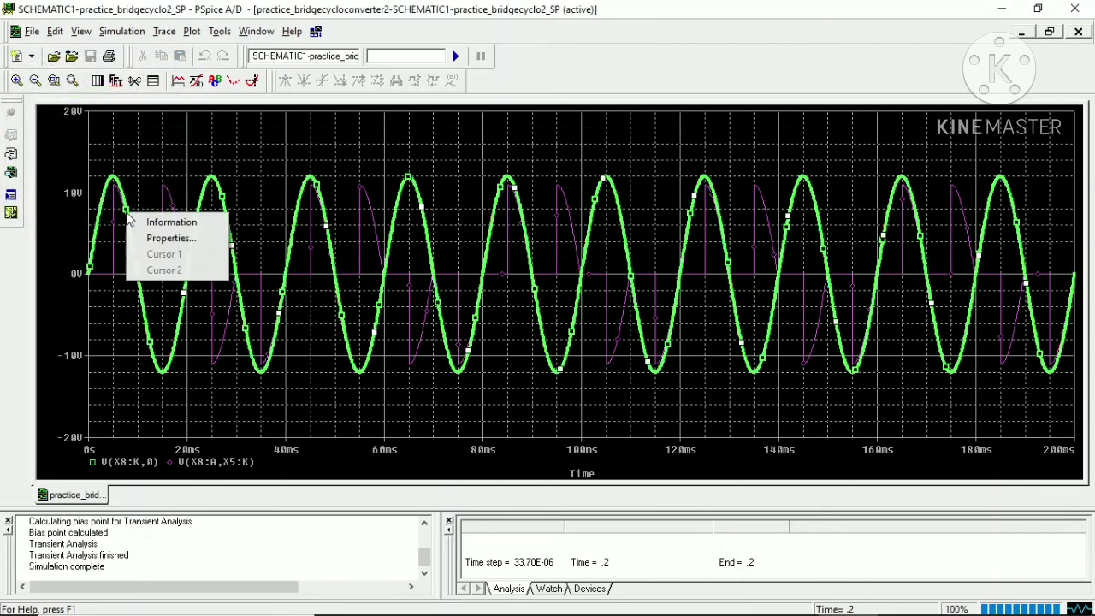
left_click(162, 234)
left_click(140, 138)
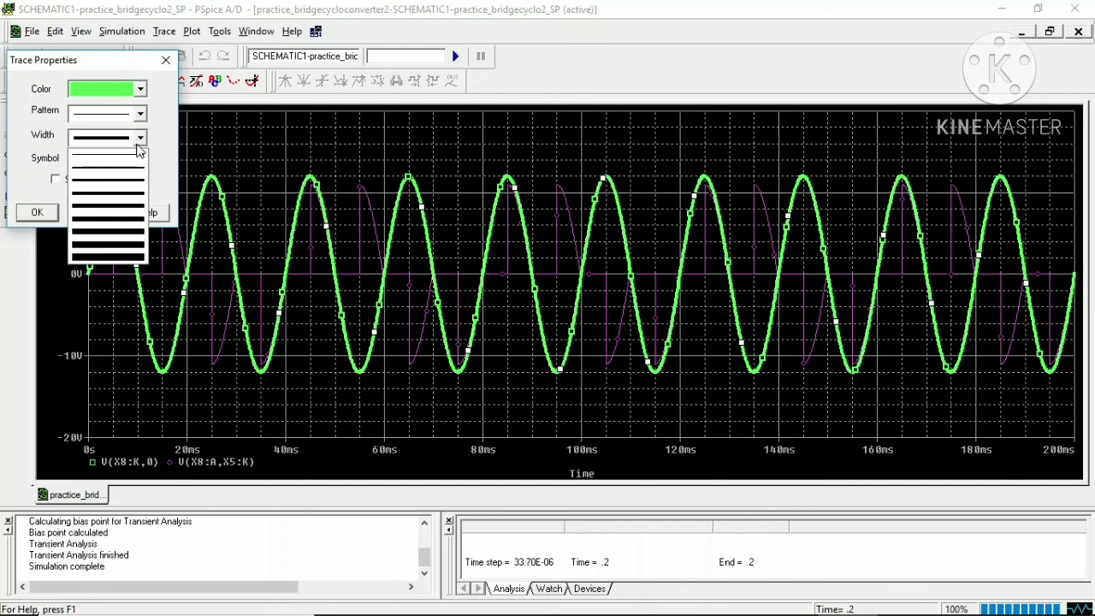
left_click(128, 184)
left_click(50, 210)
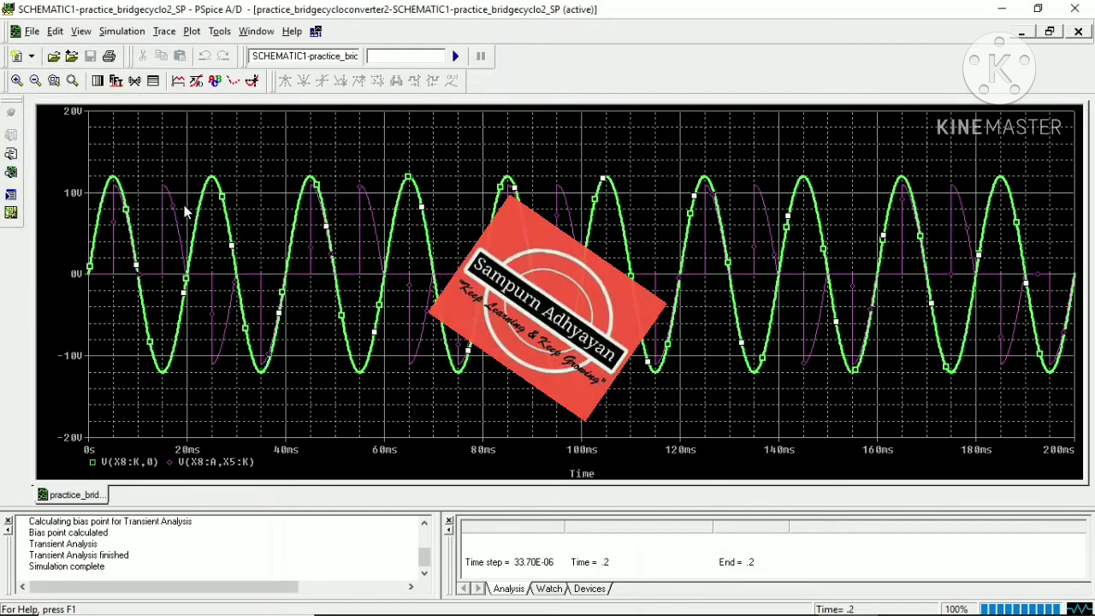
Make the magenta V(X8:A,X5:K) output trace a thicker line.
right_click(112, 228)
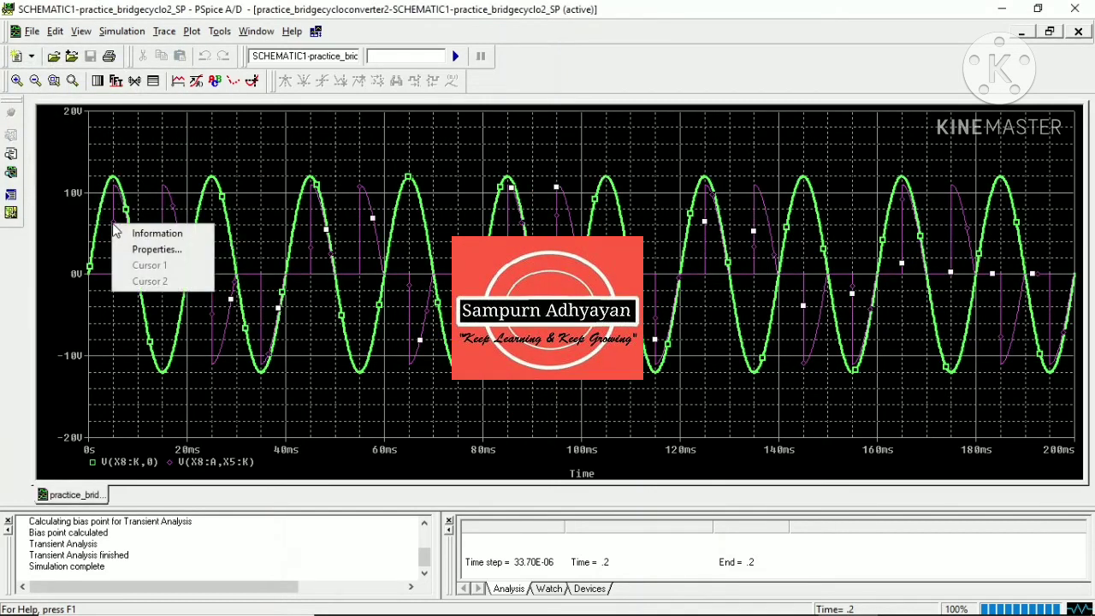
left_click(135, 249)
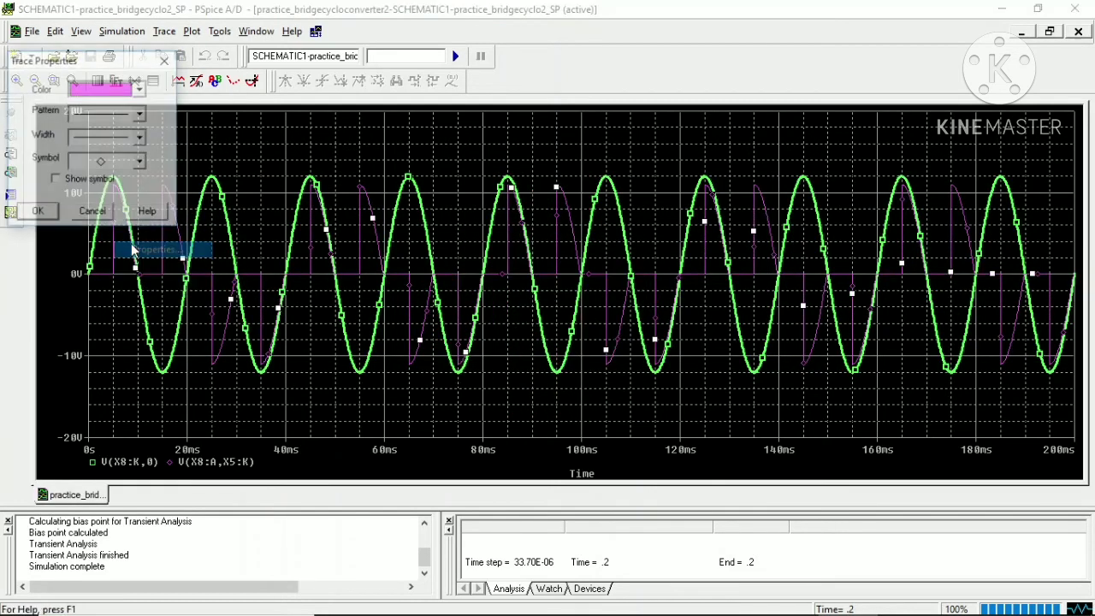
left_click(141, 139)
left_click(126, 181)
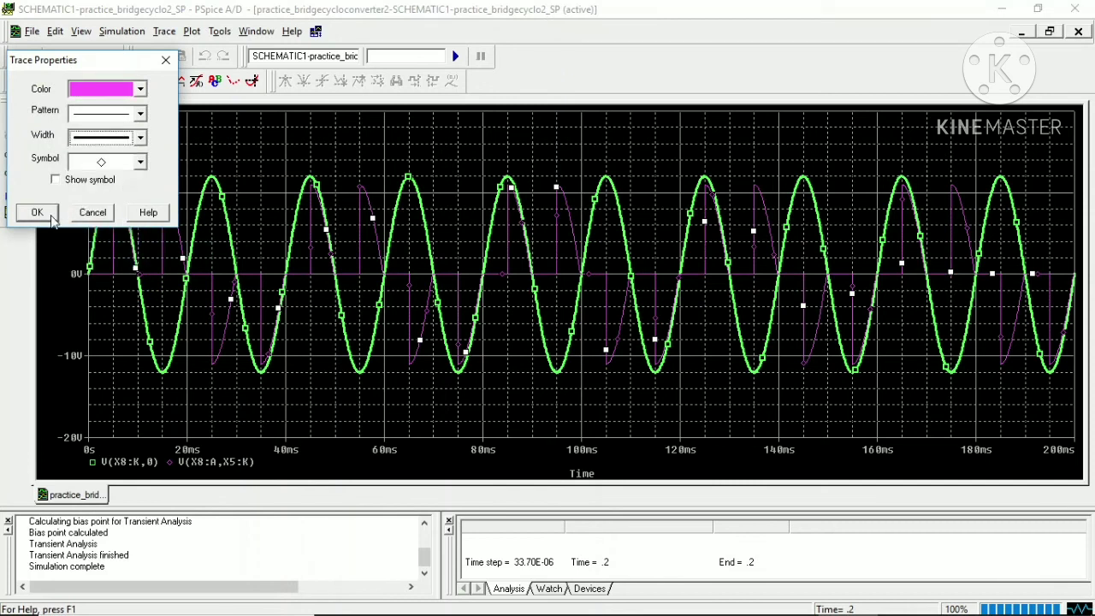
left_click(37, 212)
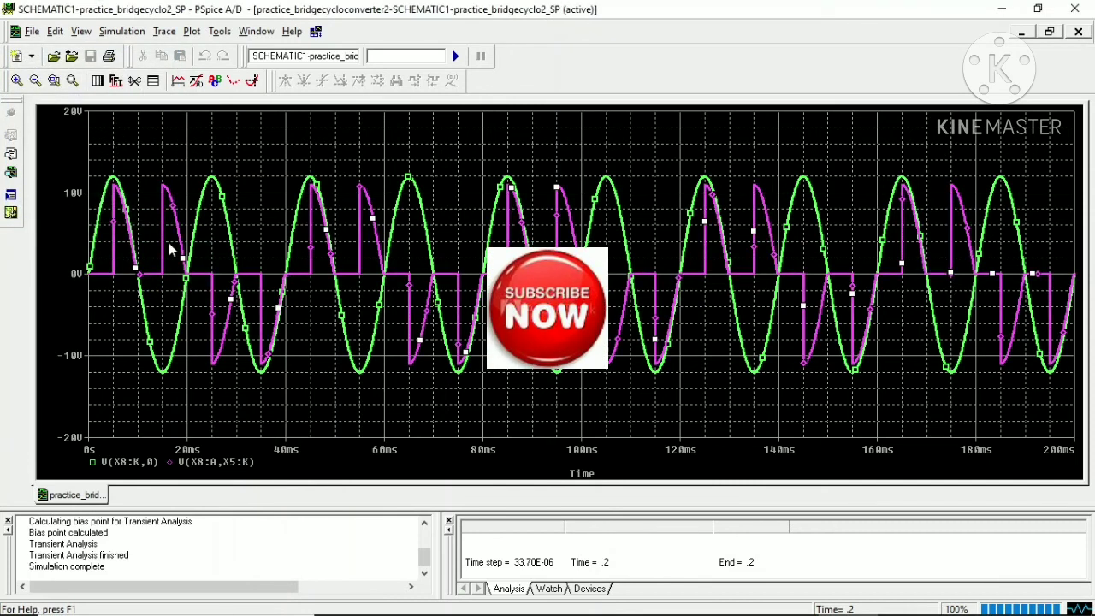